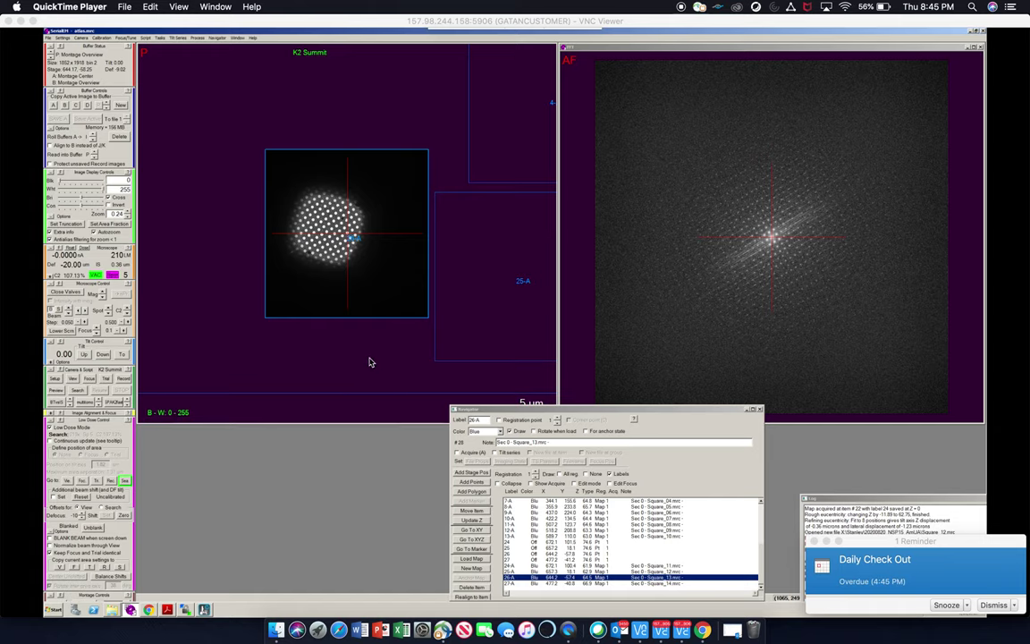
Step: Zoom the SerialEM grid-square image to about 1.35 so the central holes are clearly visible
left_click(125, 192)
scroll(354, 238, "up", 4)
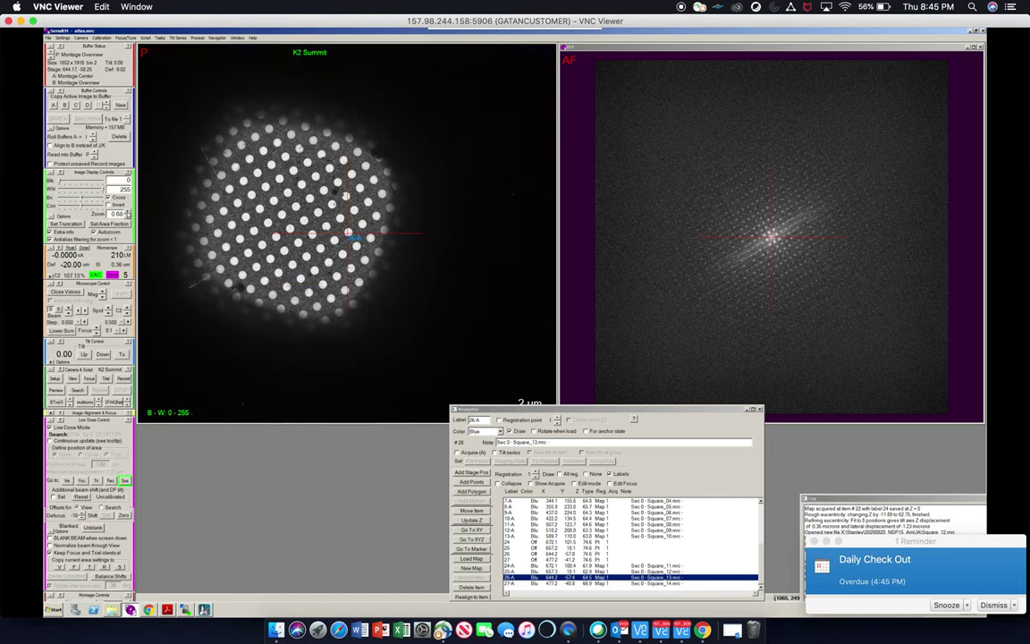
scroll(351, 236, "up", 2)
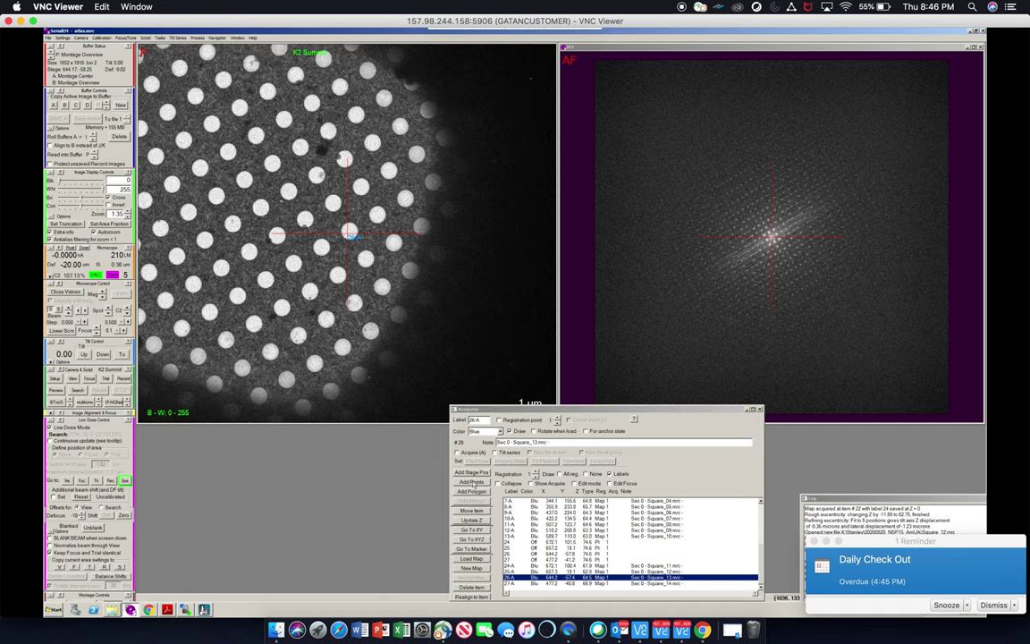
Step: Add four navigator points (32–35) on the centre hole and three nearby holes
left_click(472, 484)
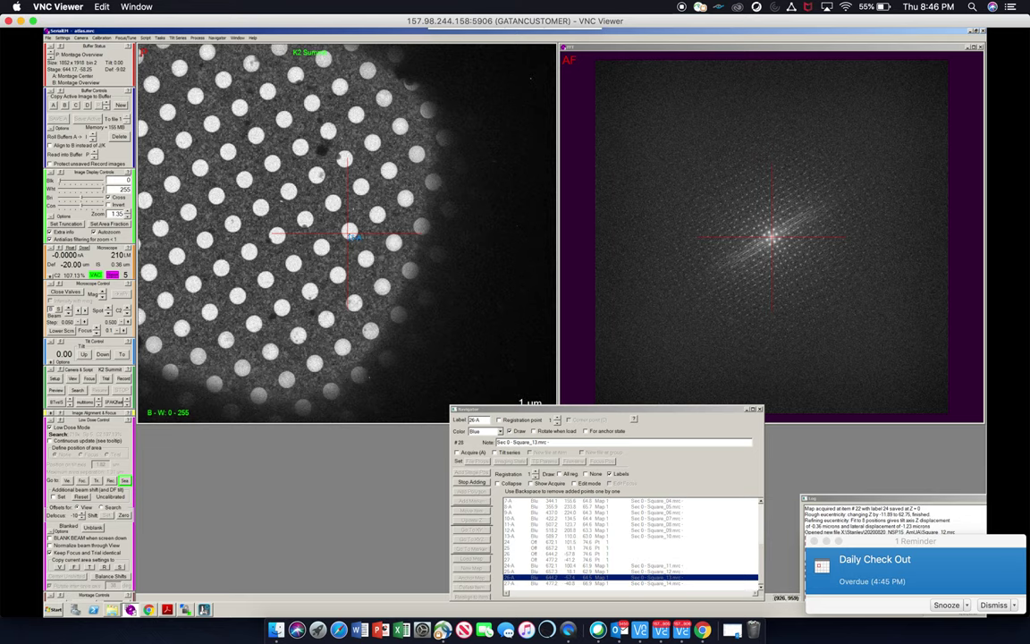
left_click(350, 234)
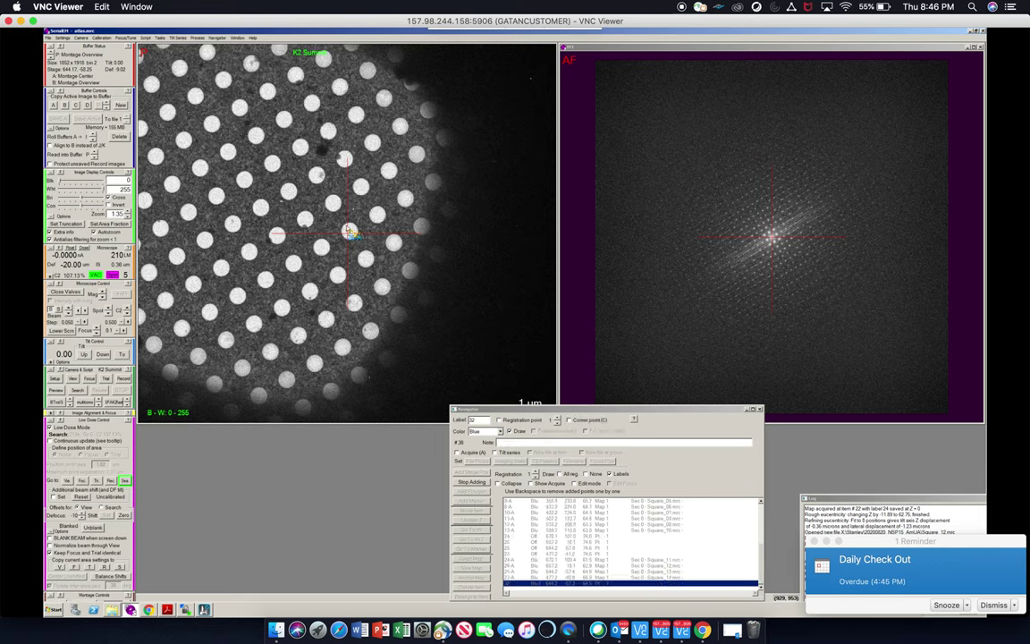
left_click(318, 176)
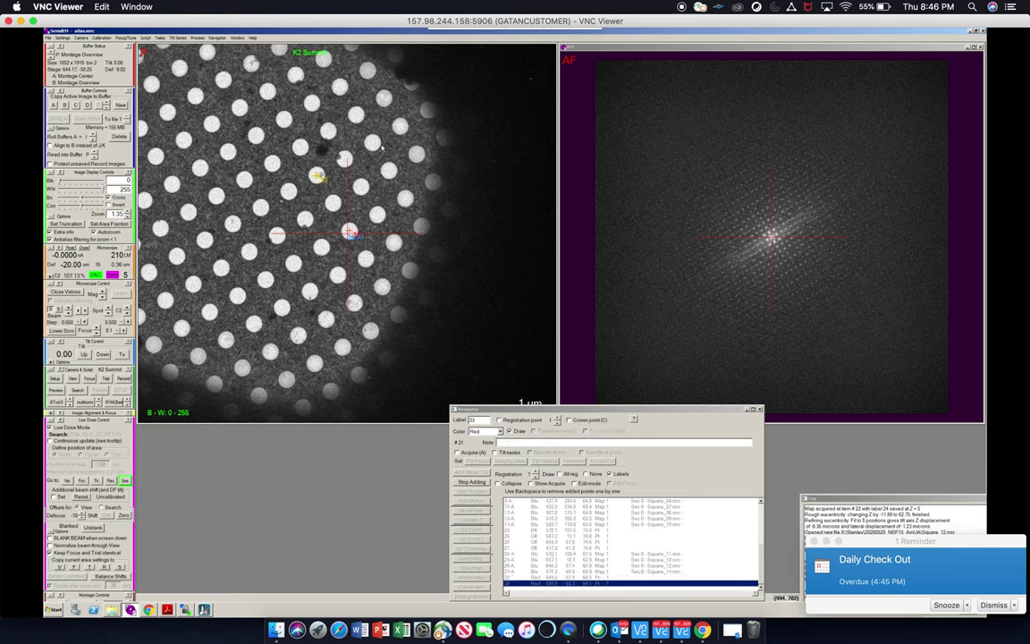
left_click(372, 144)
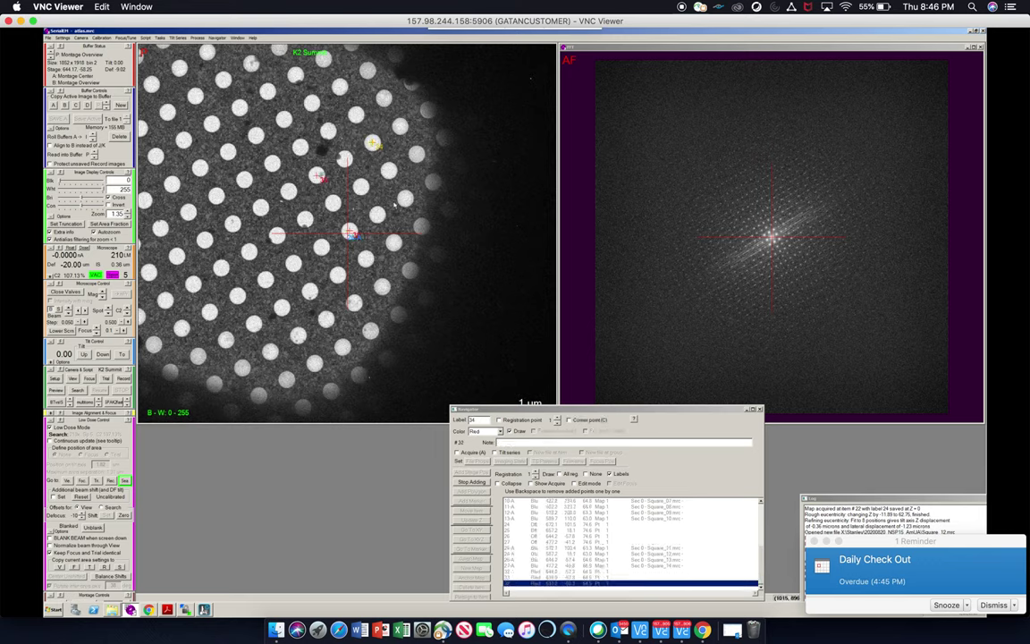
left_click(407, 201)
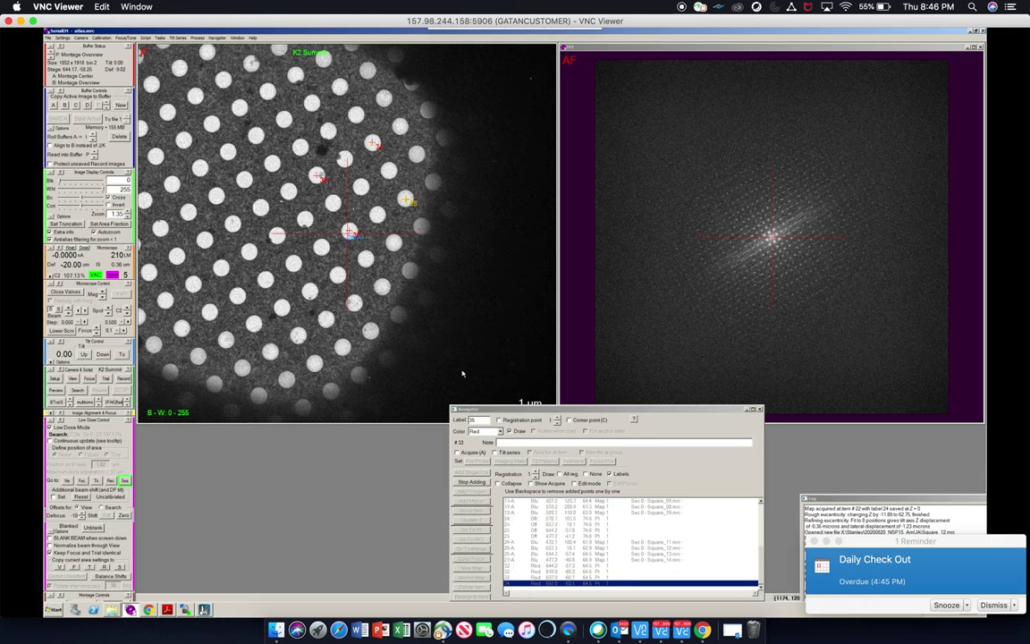
left_click(474, 482)
Step: Select navigator point 32 and move the stage there with Go To XY
key("Up")
key("Up")
key("Up")
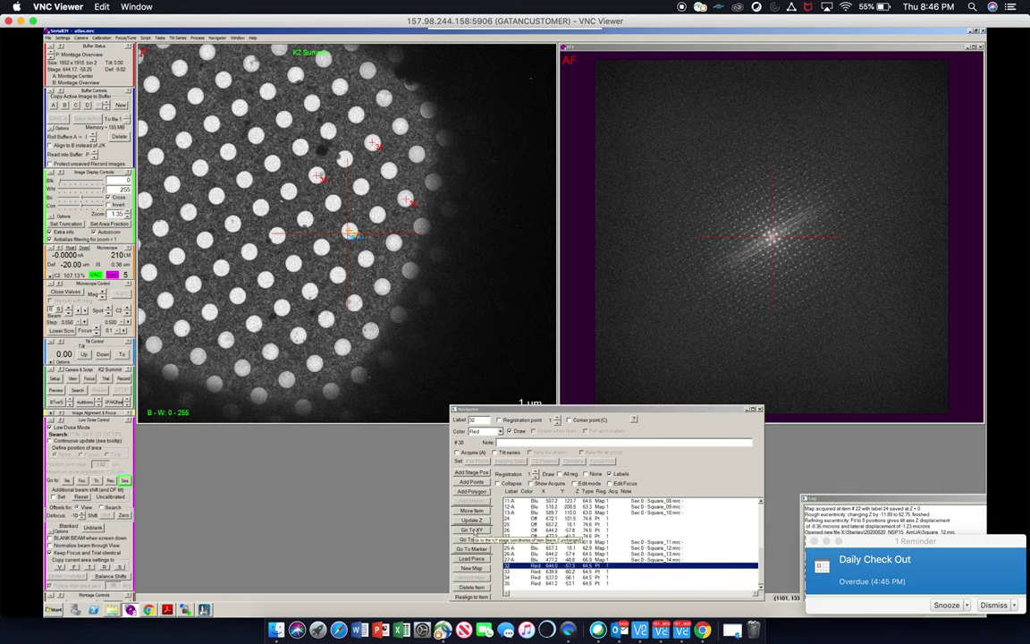
left_click(475, 531)
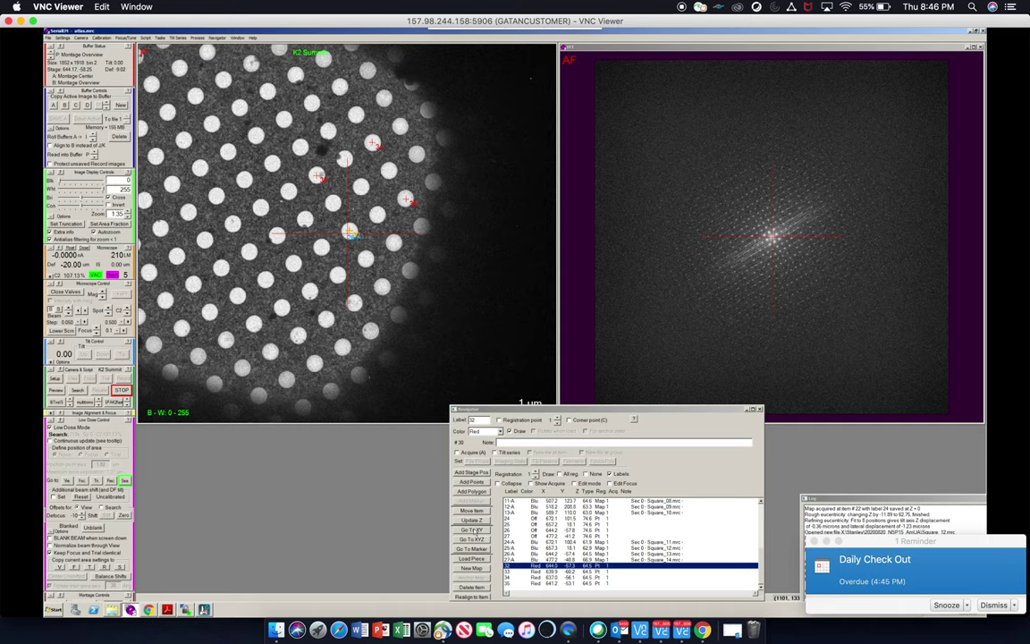
left_click(217, 38)
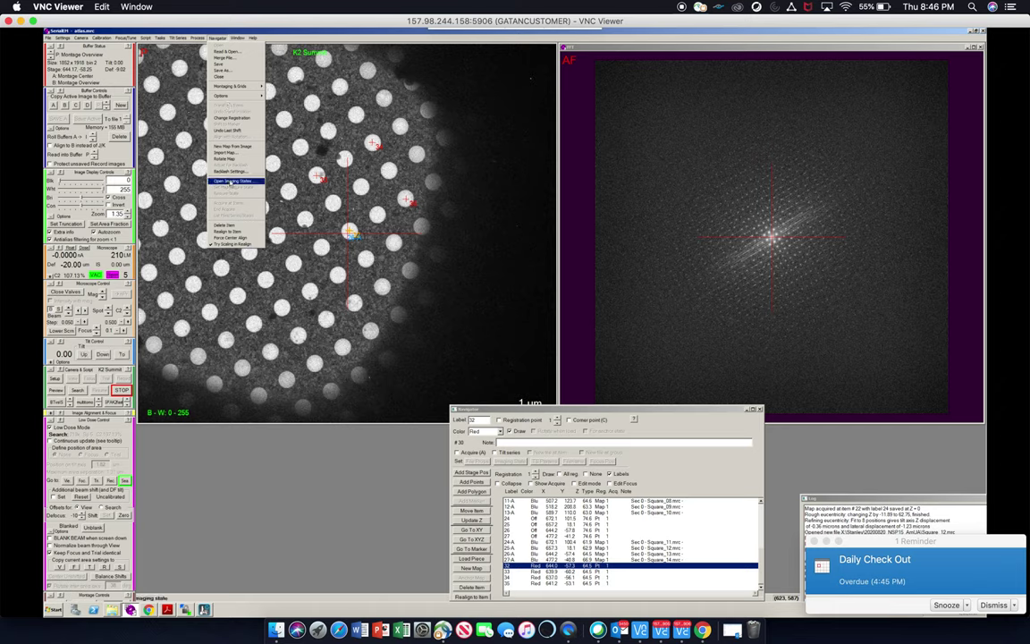
Step: Set multi-shot parameters to record in multiple holes with a regular 3 by 3 pattern
left_click(231, 86)
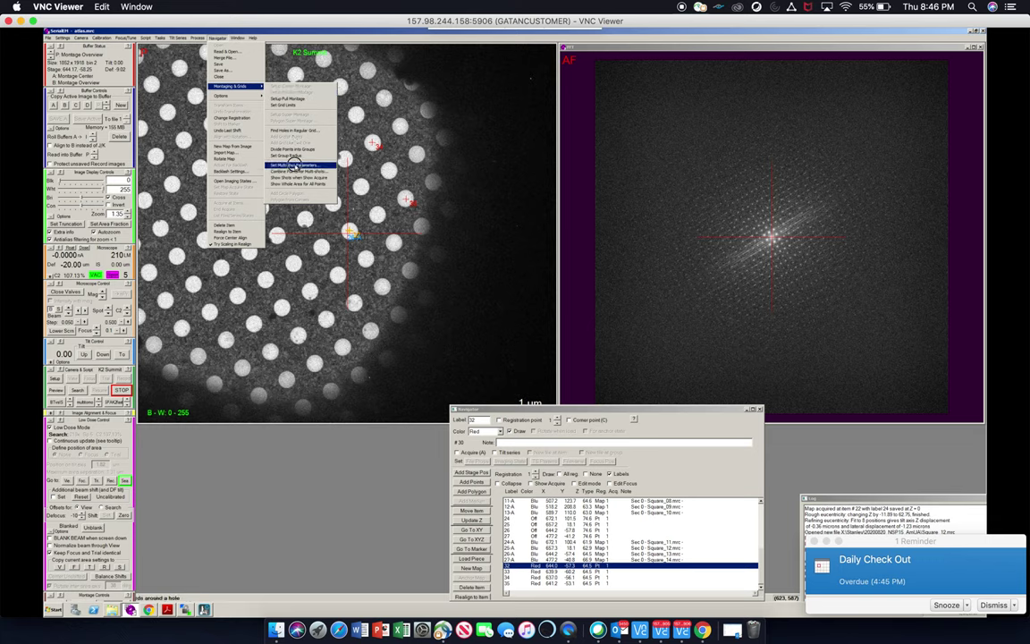
left_click(294, 166)
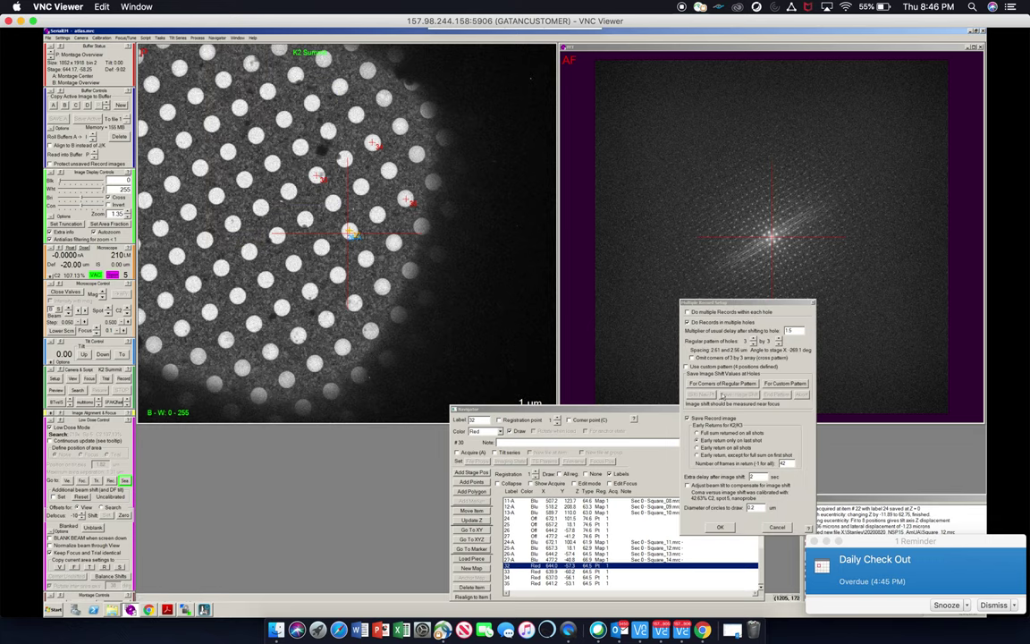
left_click(276, 237)
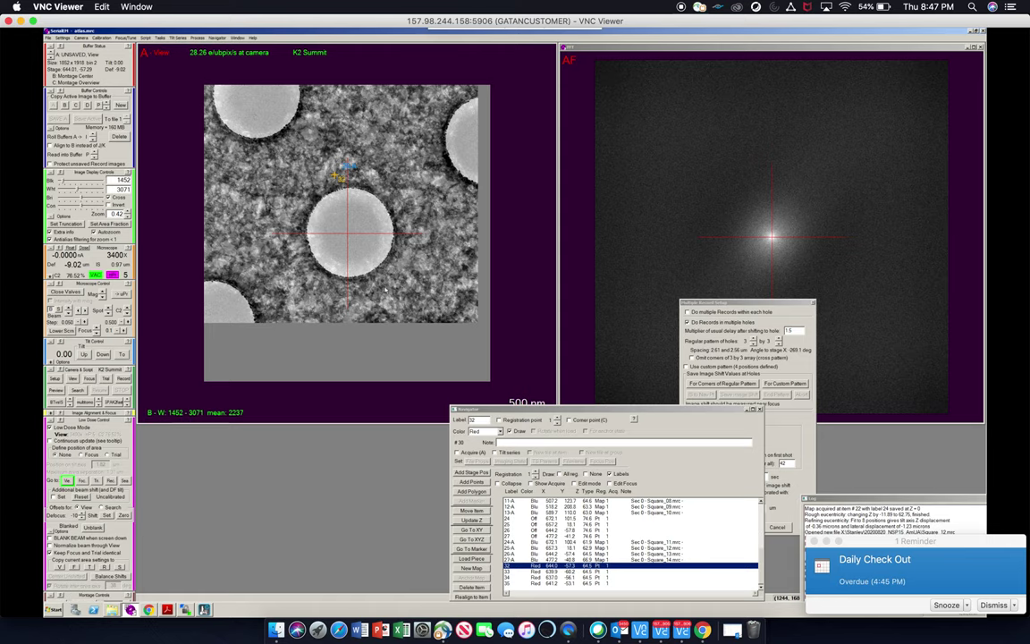
Step: Save the first corner's image shift for the 3x3 pattern, then take a View image at point 33
left_click(717, 384)
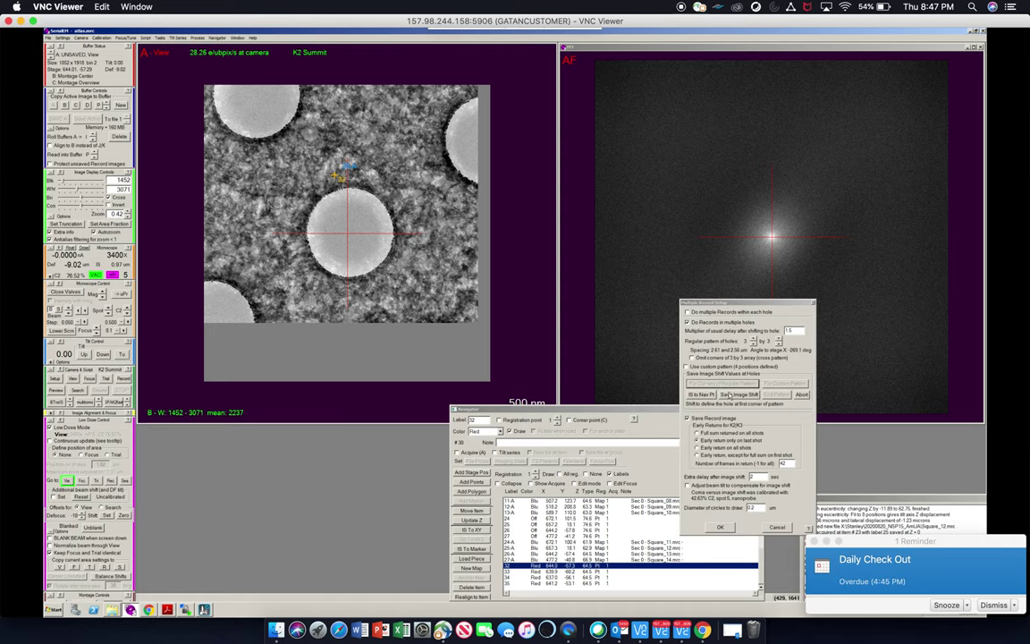
left_click(731, 394)
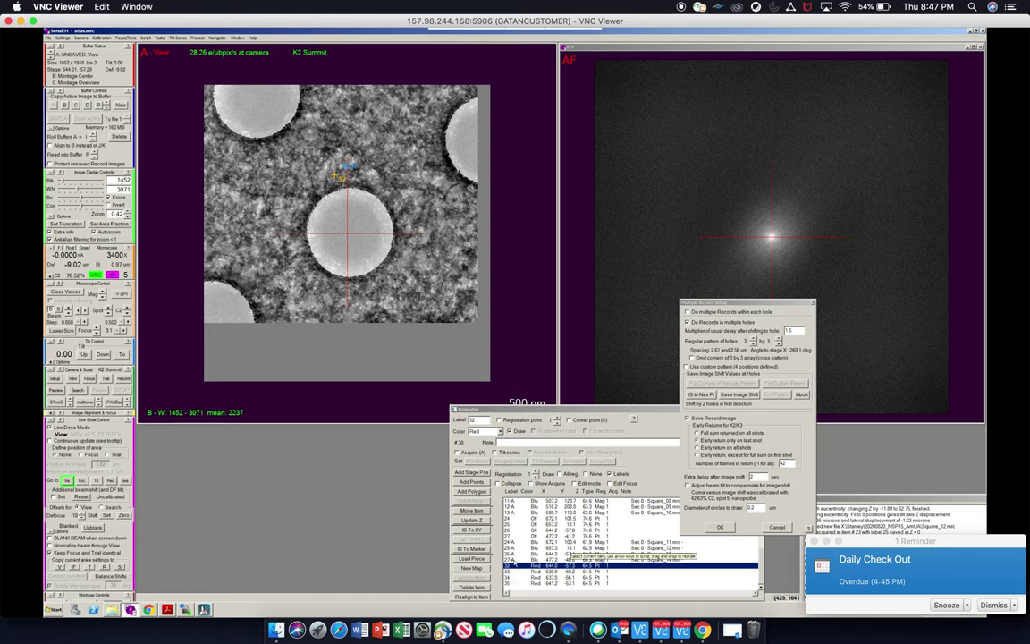
left_click(510, 573)
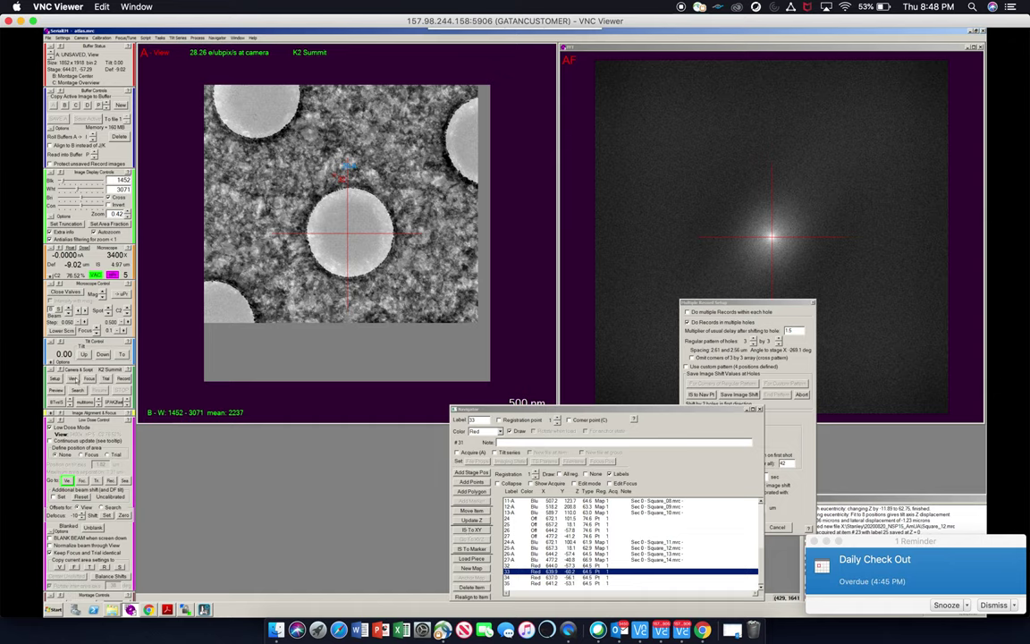
left_click(74, 379)
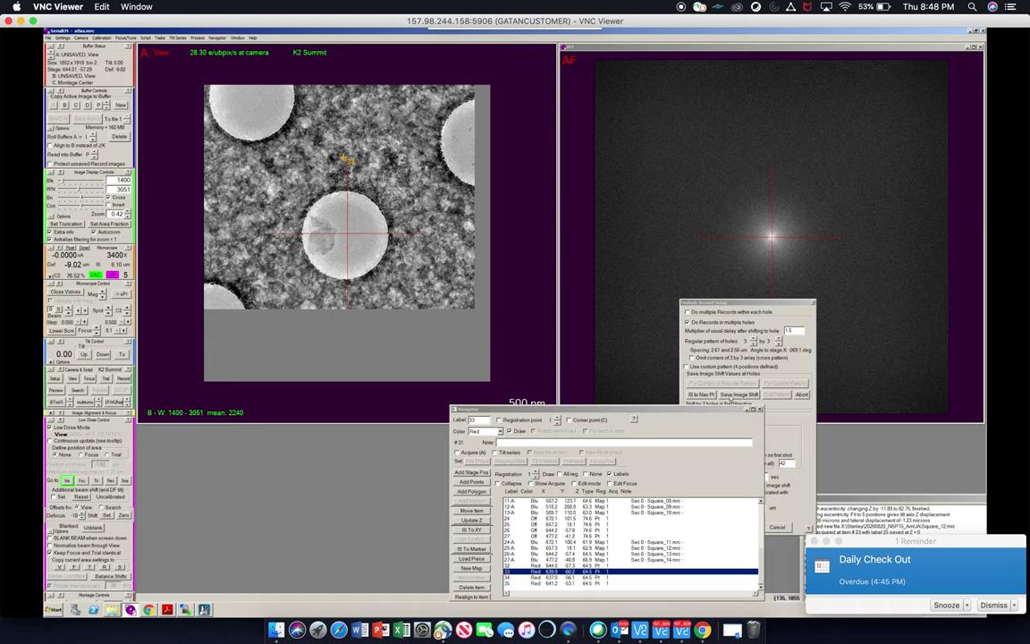
Step: Take a View image at navigator point 34 and centre its hole on the crosshair
left_click(732, 403)
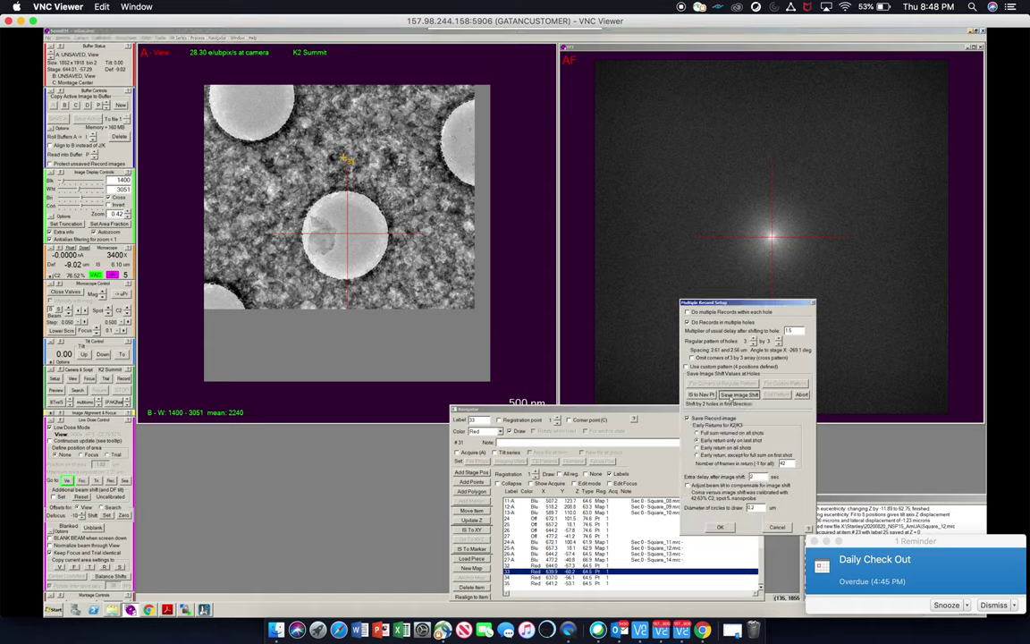
left_click(517, 577)
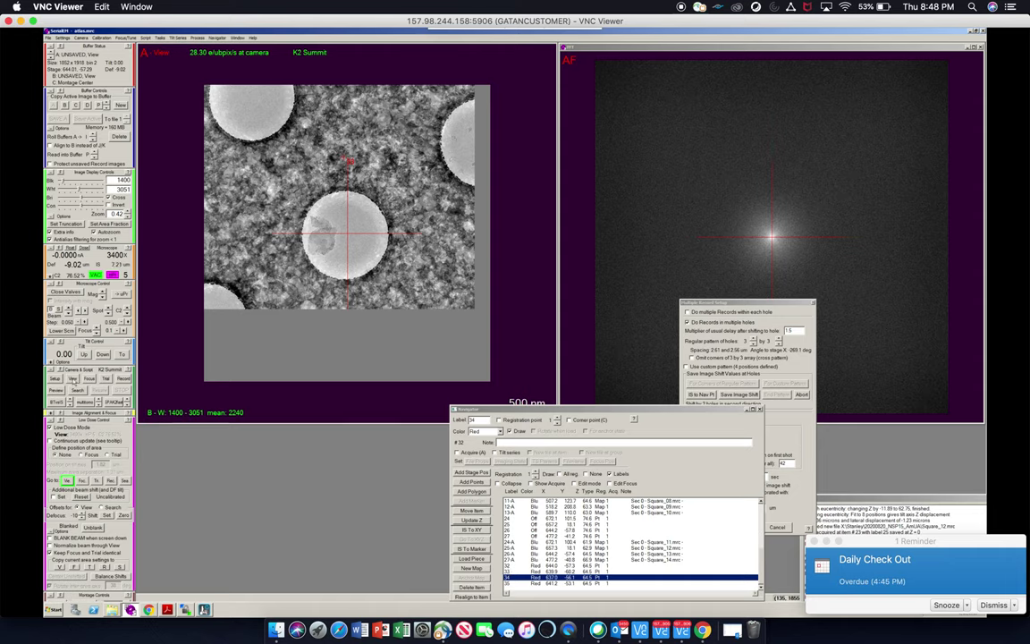
left_click(73, 379)
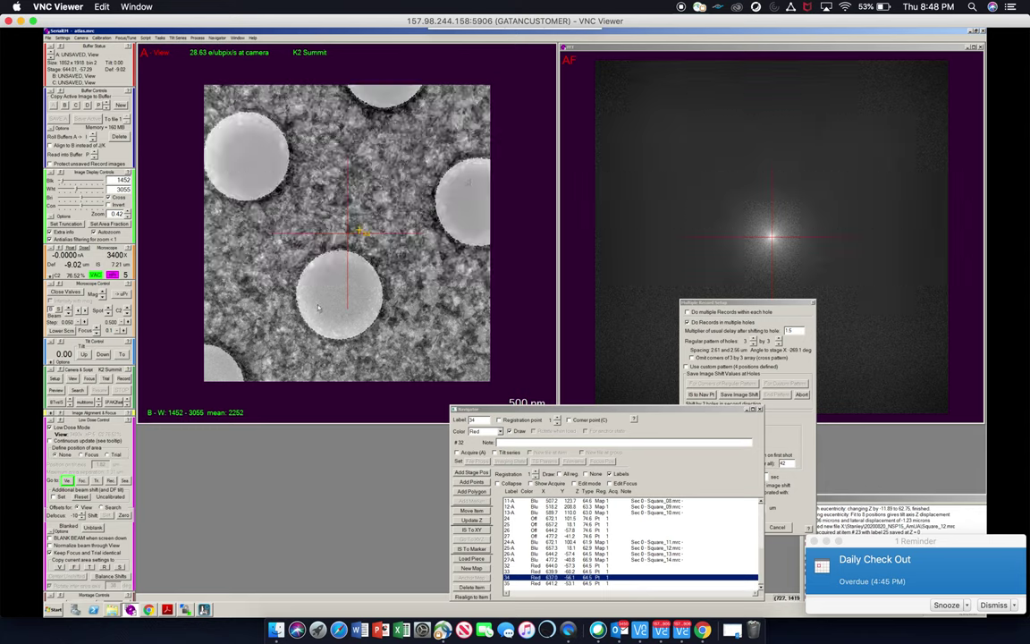
left_click_drag(340, 280, 354, 258)
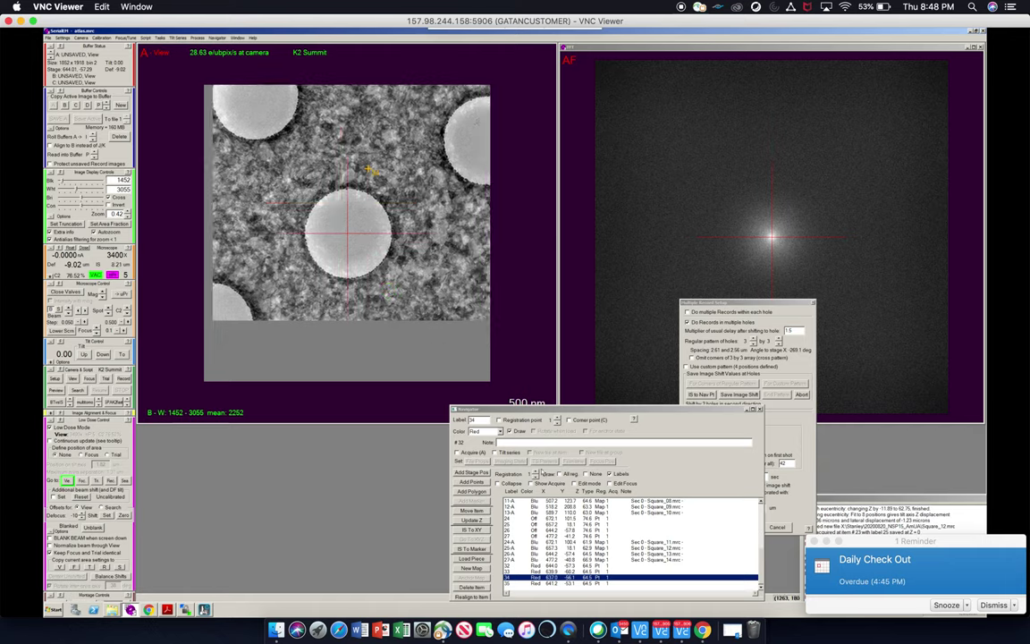
Step: Select navigator point 35, move there, and start imaging it
left_click(748, 396)
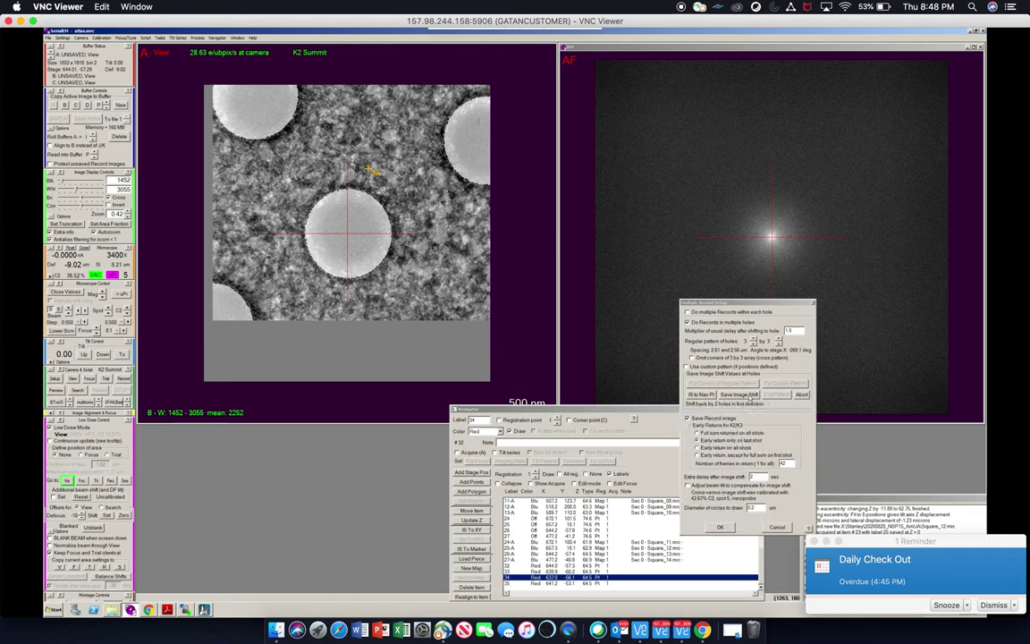
left_click(506, 584)
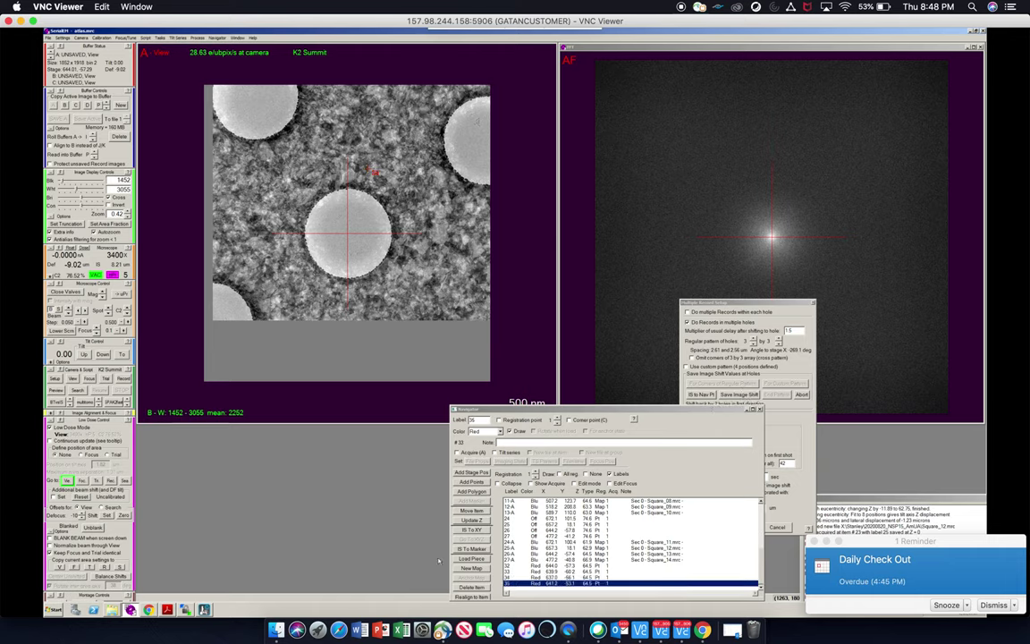
left_click(480, 530)
left_click(76, 390)
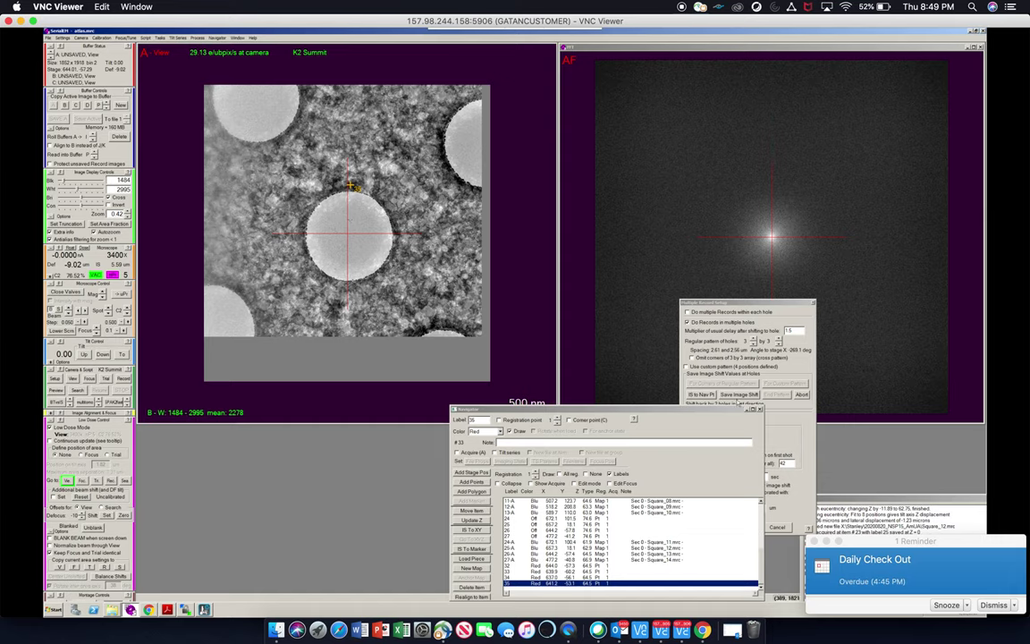
Step: Save the 3x3 pattern image shifts, close Multiple Record Setup, and acquire a View image centred on a hole
left_click(738, 395)
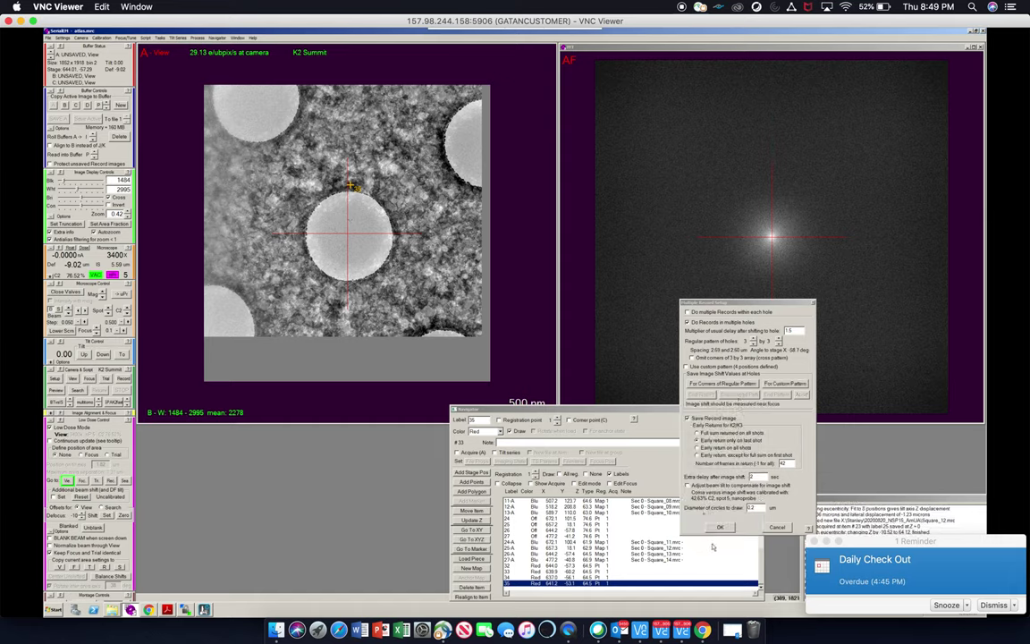
key("Return")
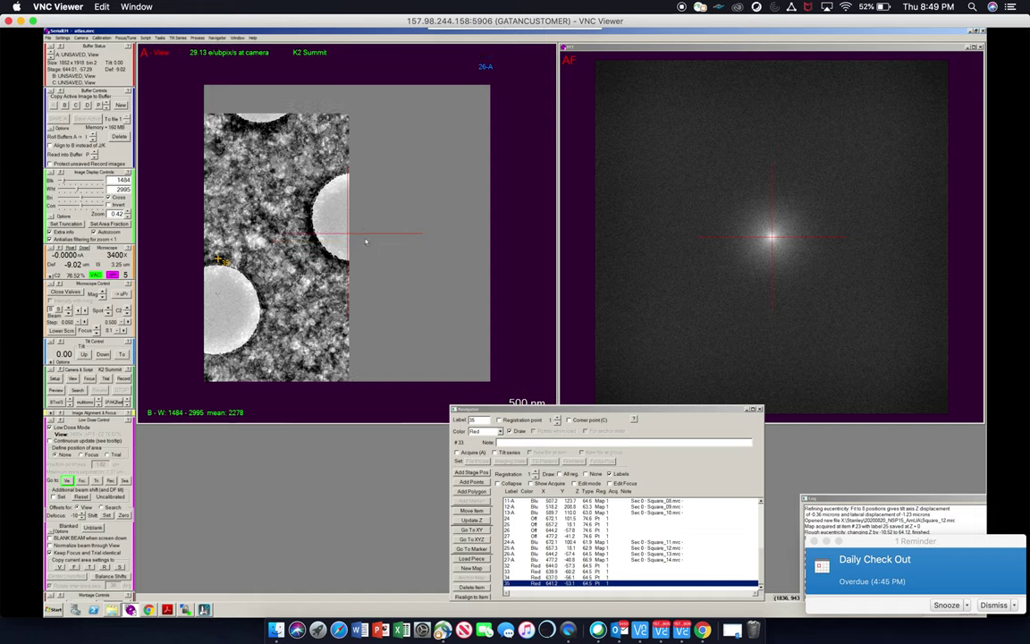
left_click(376, 257)
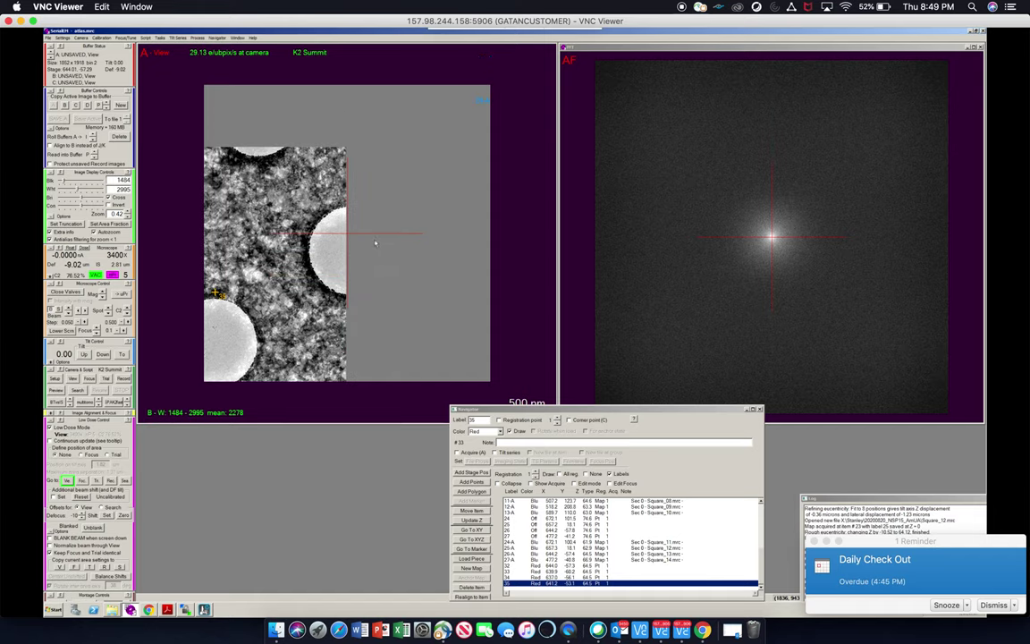
left_click(376, 238)
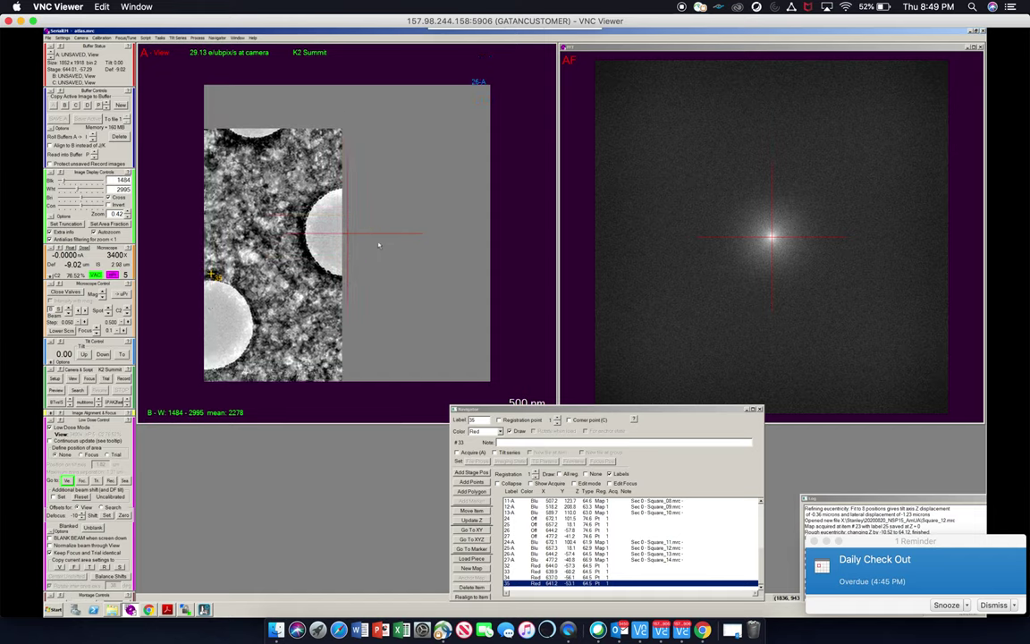
left_click(377, 240)
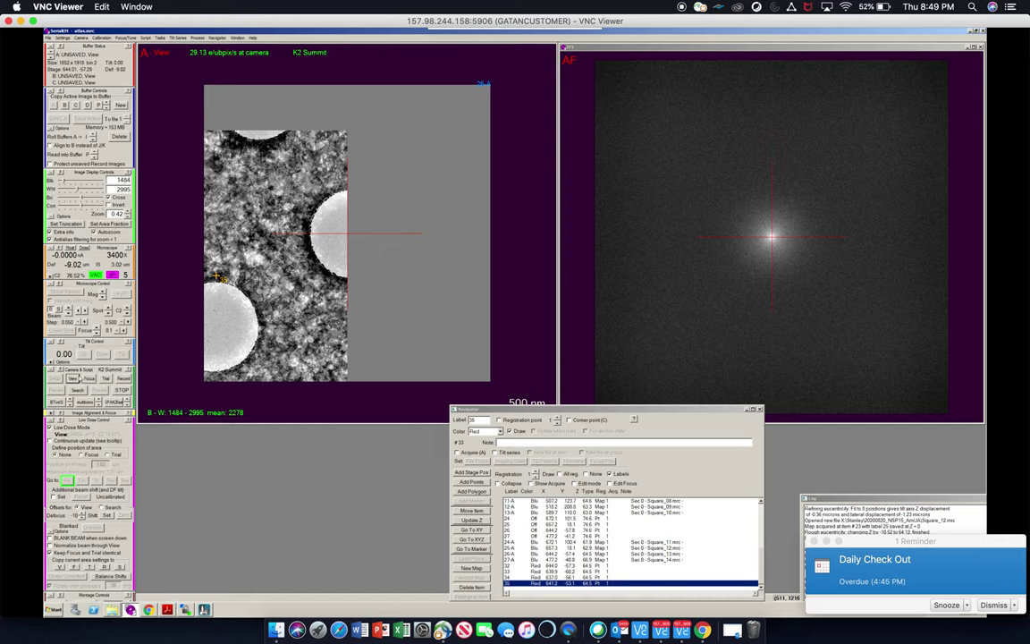
left_click(73, 379)
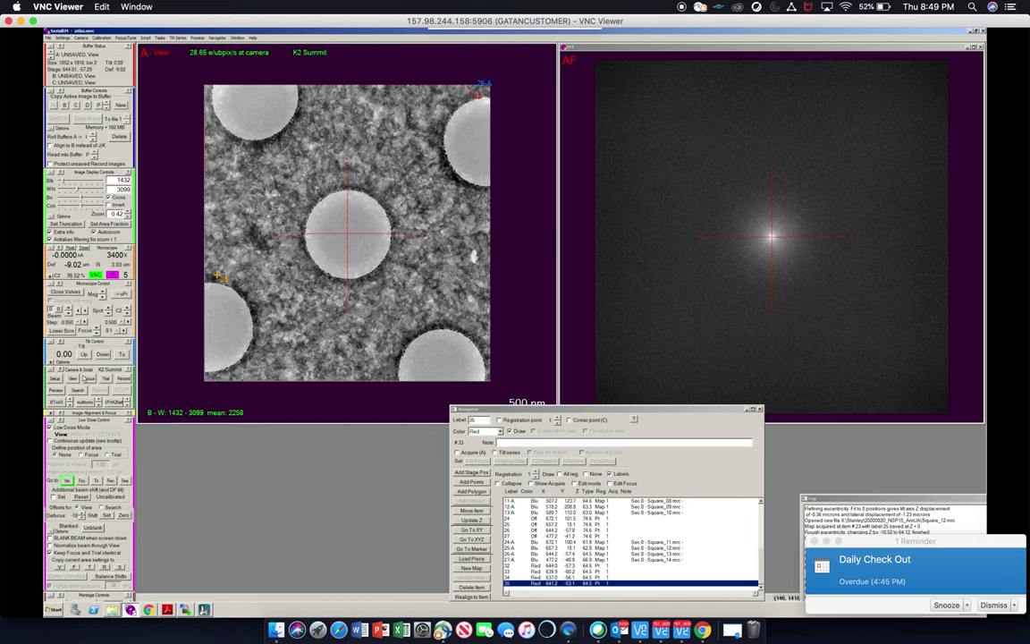
Step: Take a fresh View image, place the Focus area just right of the central hole, and reset positioning to None
left_click(77, 379)
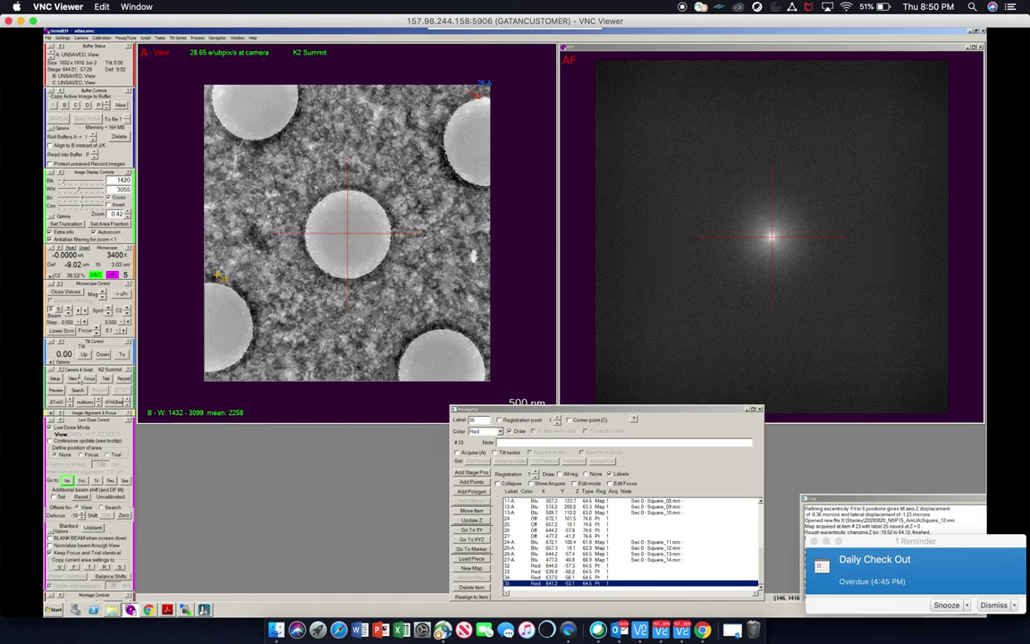
left_click(79, 379)
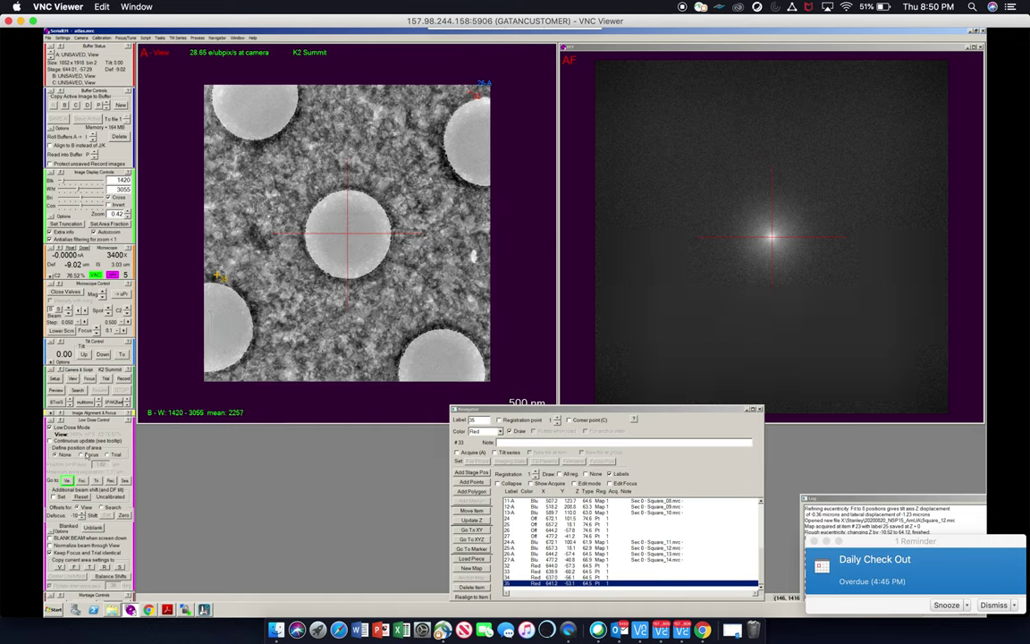
left_click(81, 454)
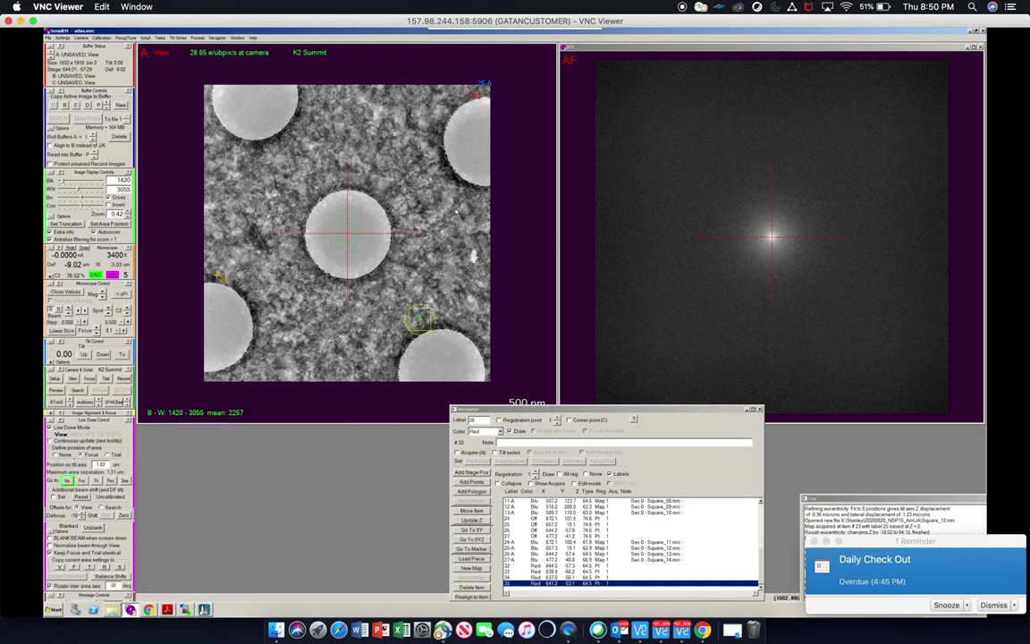
left_click(462, 254)
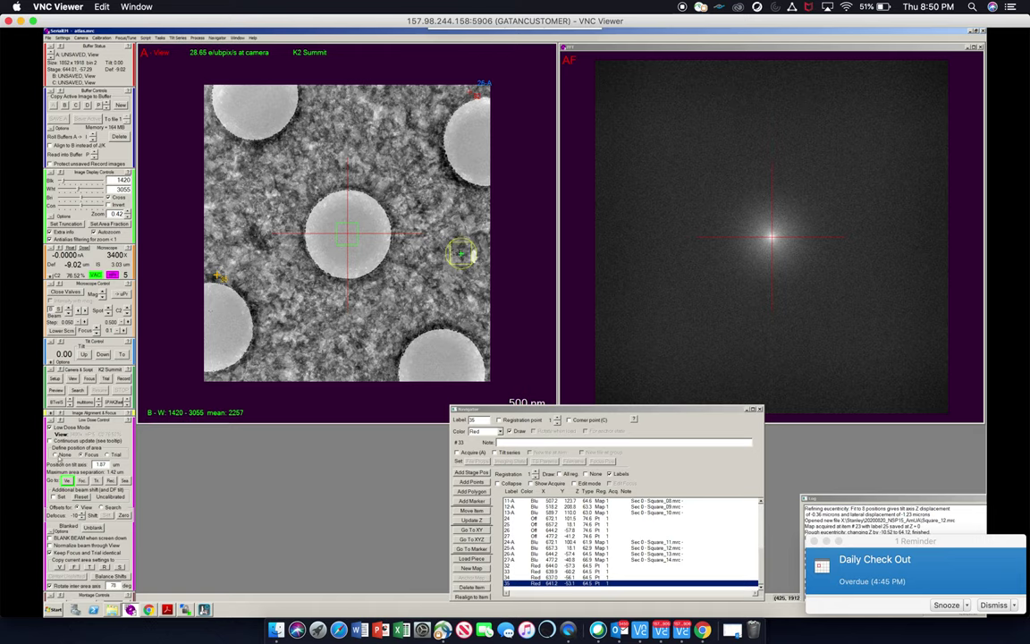
left_click(56, 454)
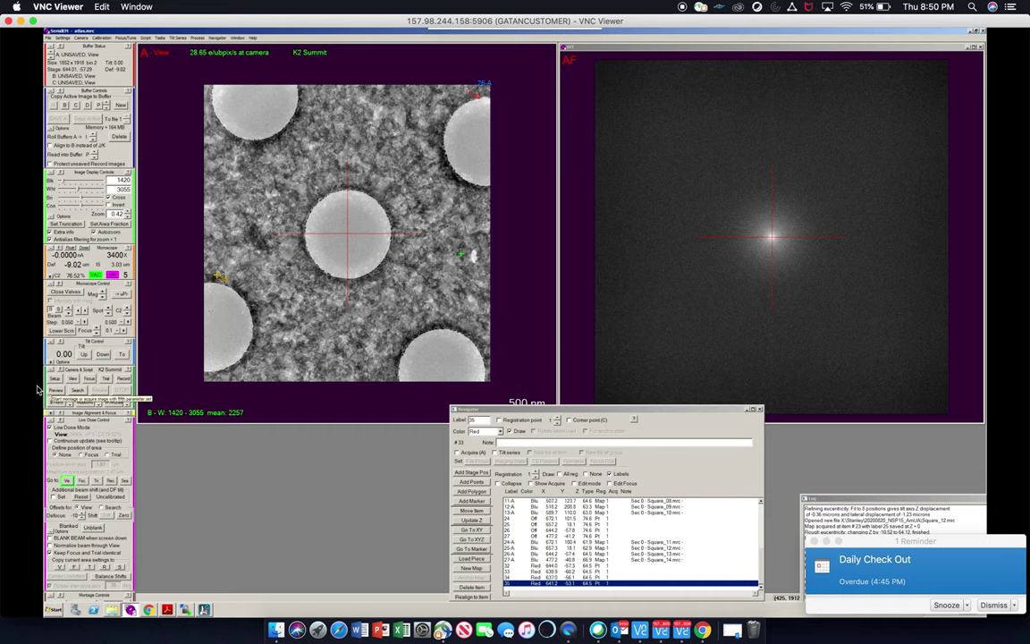
Step: Crop the View camera area with Half then A Bit Less to 924 x 956 binned and apply it
left_click(54, 378)
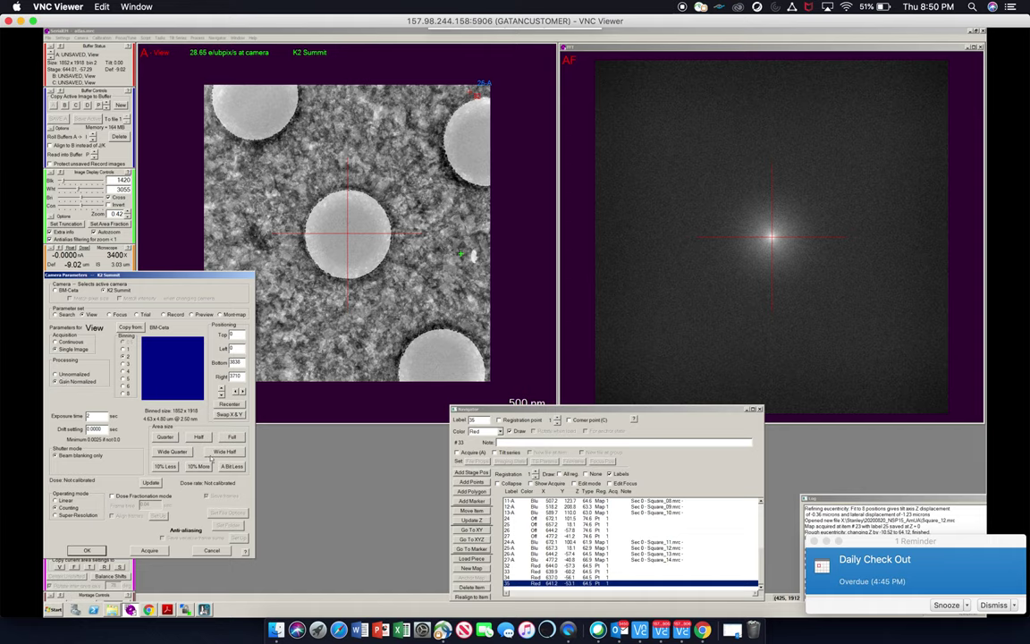
left_click(198, 438)
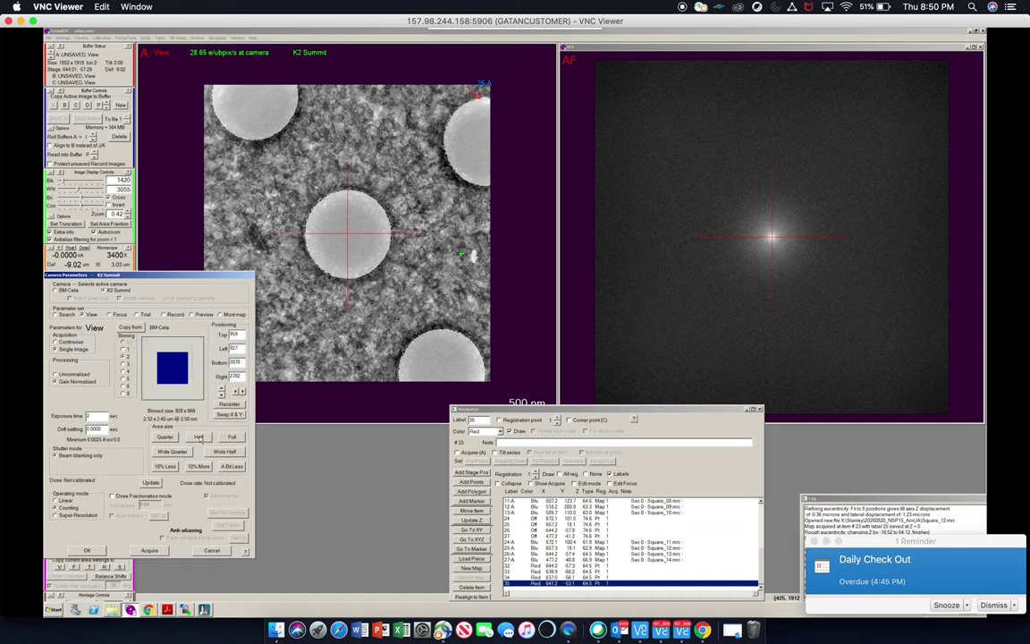
left_click(229, 467)
left_click(87, 550)
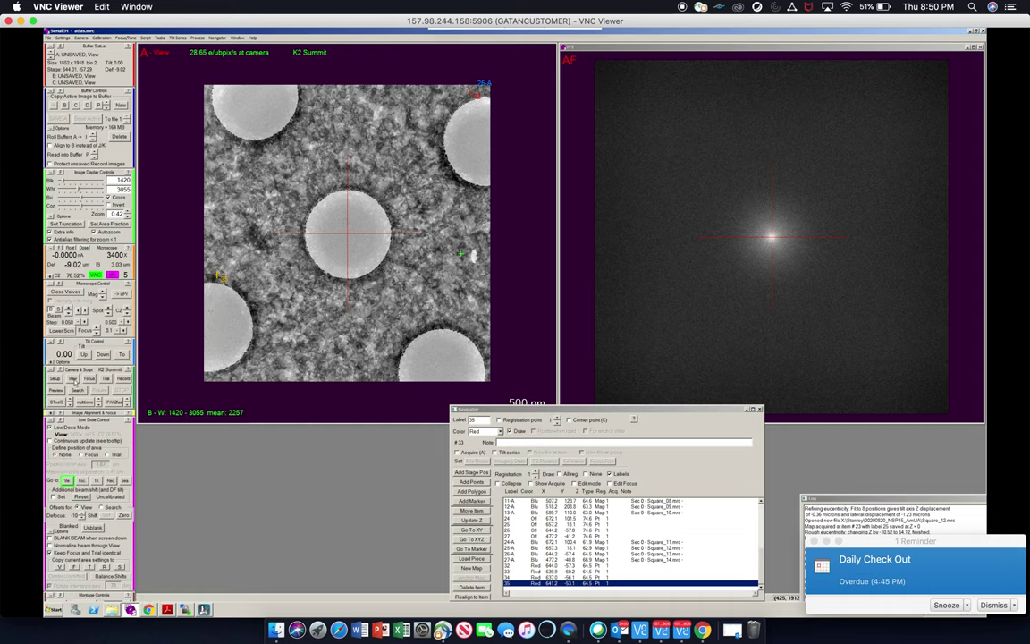
Step: Acquire a View image with the cropped area showing only the central hole
left_click(73, 378)
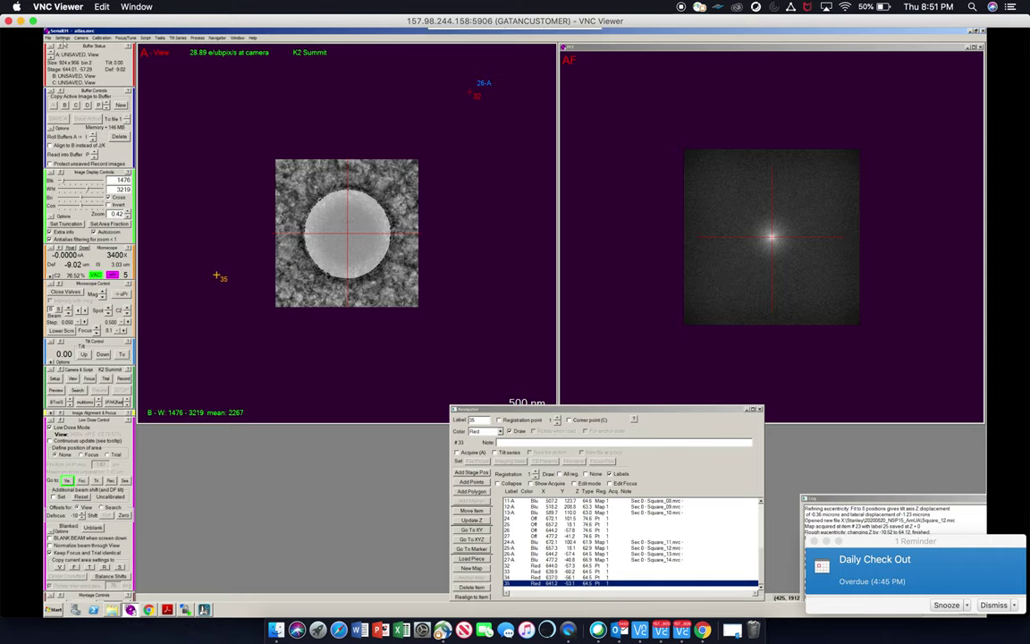
Step: Close the atlas file and save buffer A's cropped single-hole image to a new file
left_click(49, 37)
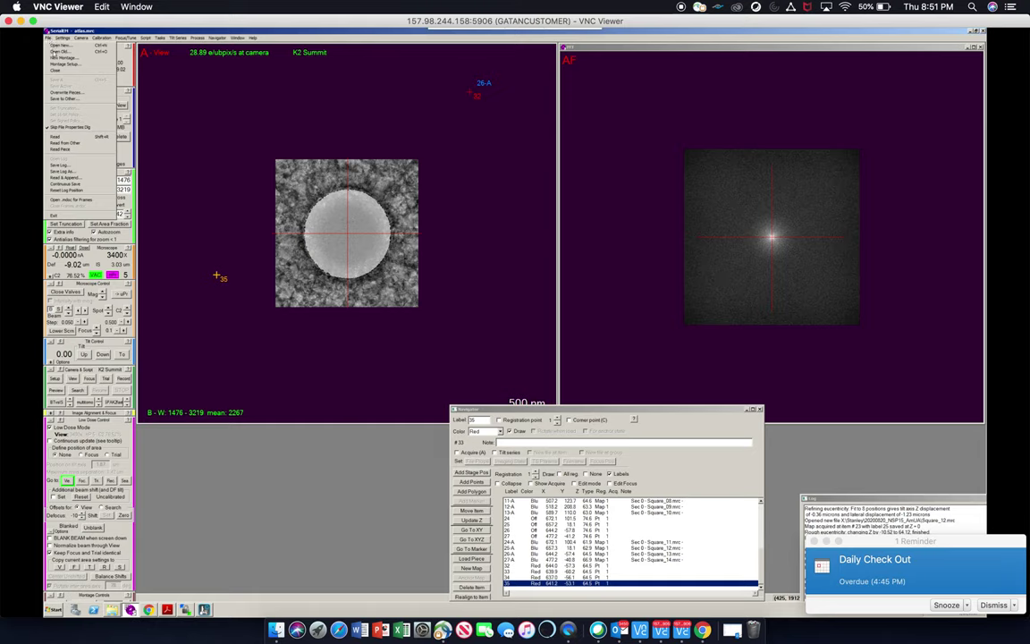
left_click(55, 70)
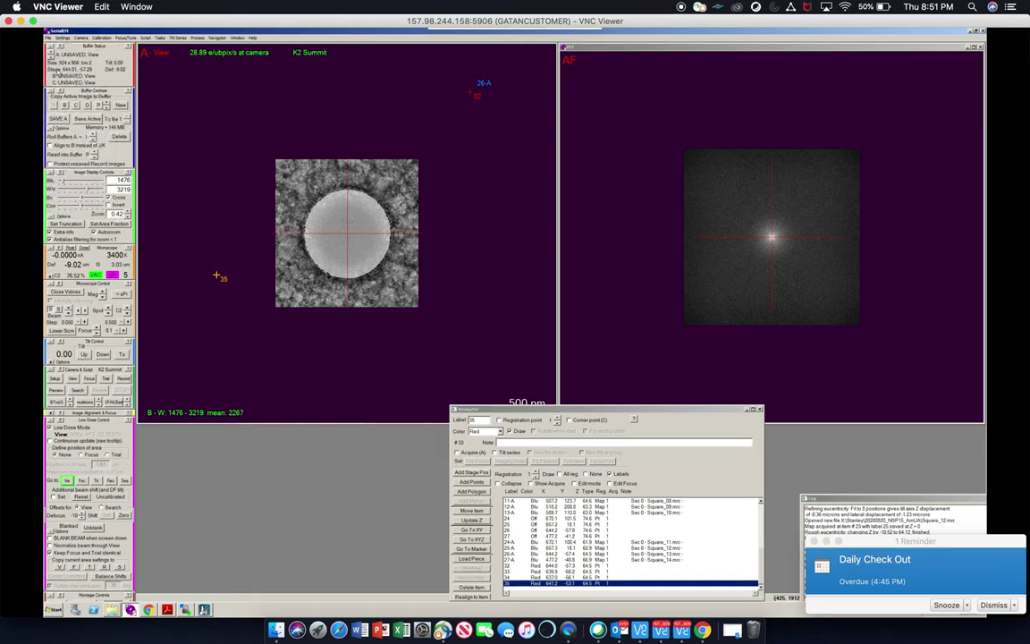
left_click(49, 37)
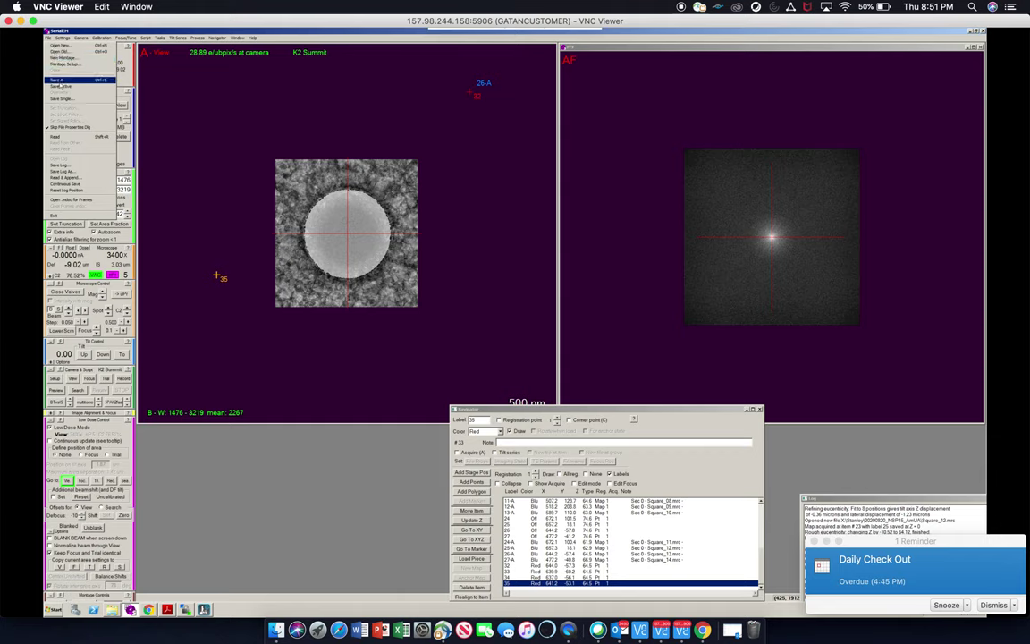
mouse_move(126, 38)
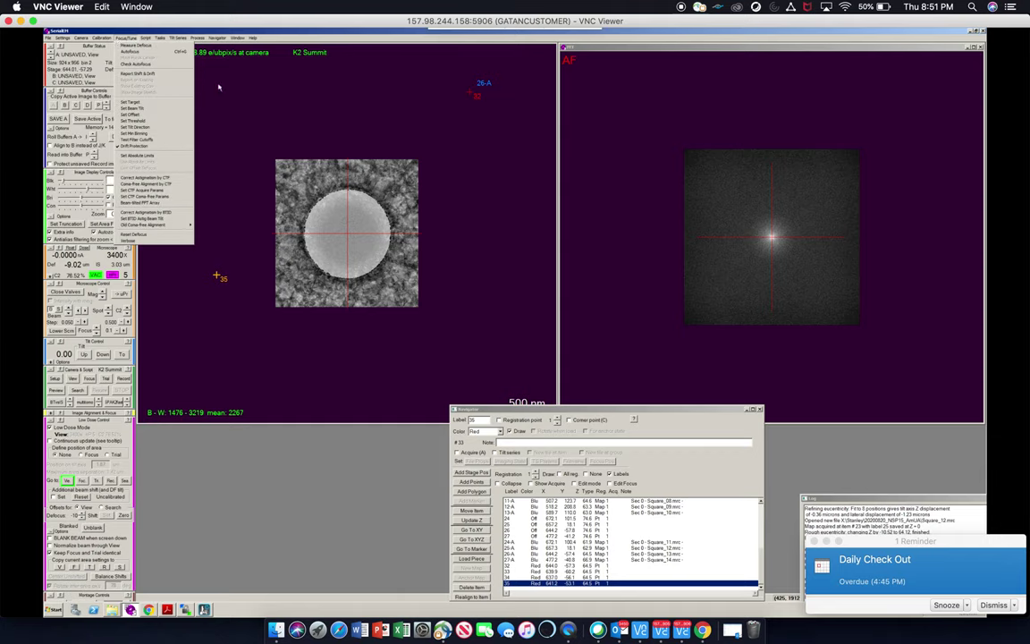
left_click(125, 38)
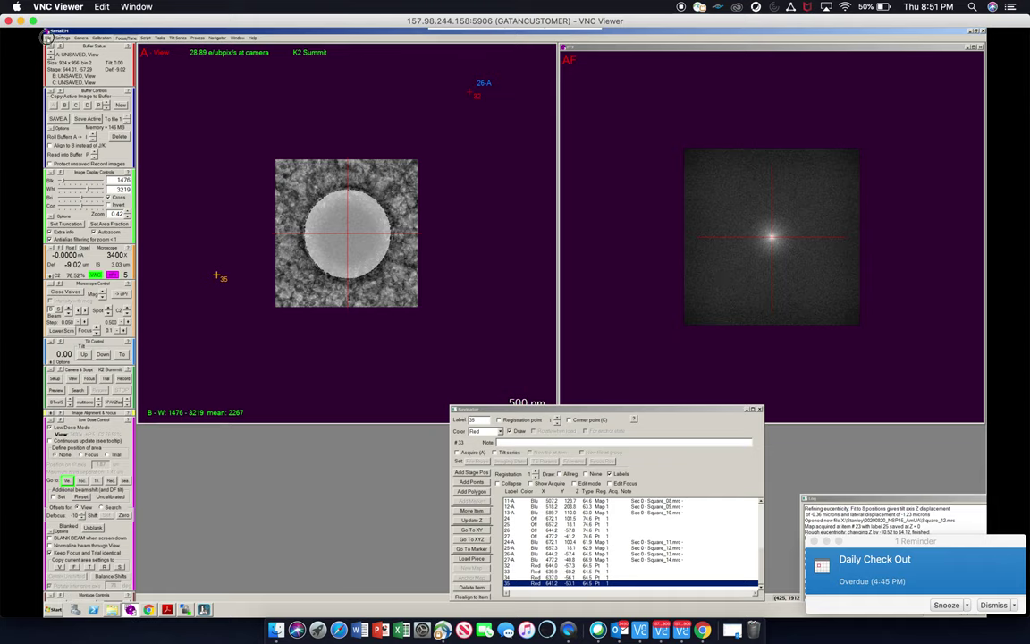
left_click(46, 37)
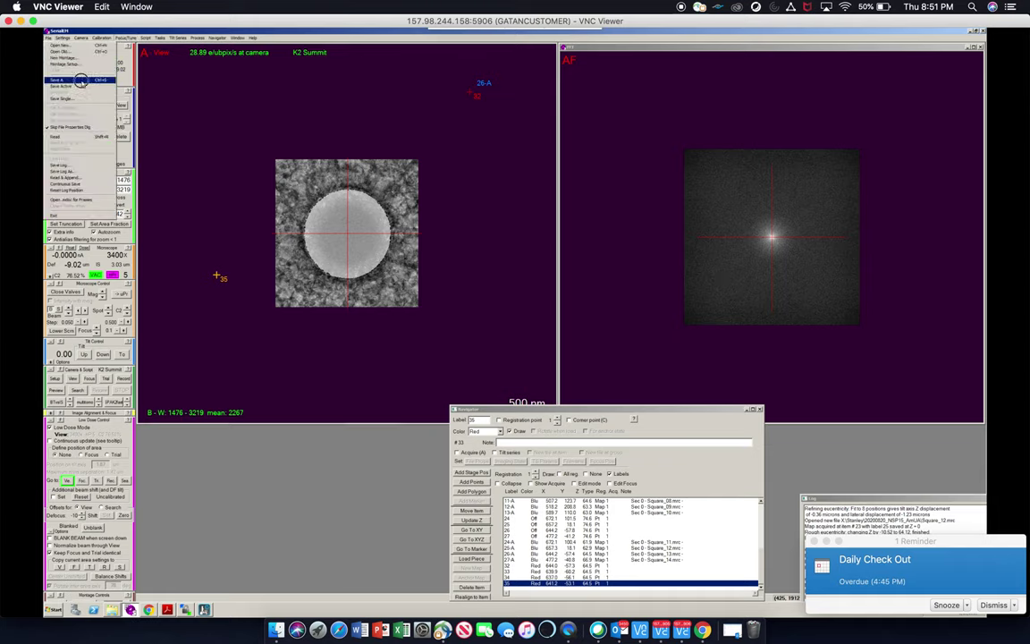
left_click(114, 81)
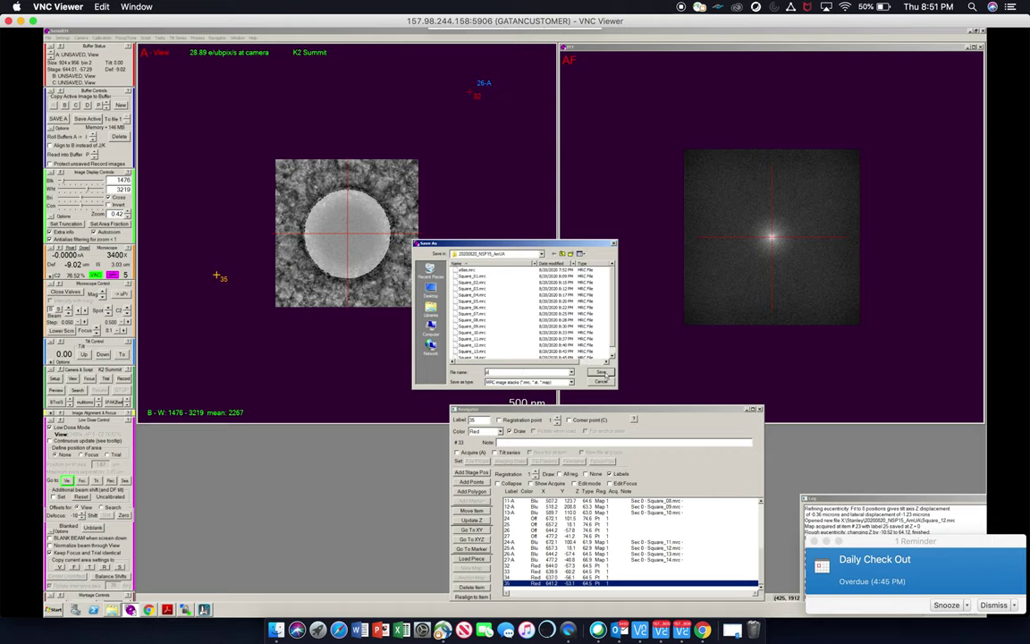
left_click(602, 373)
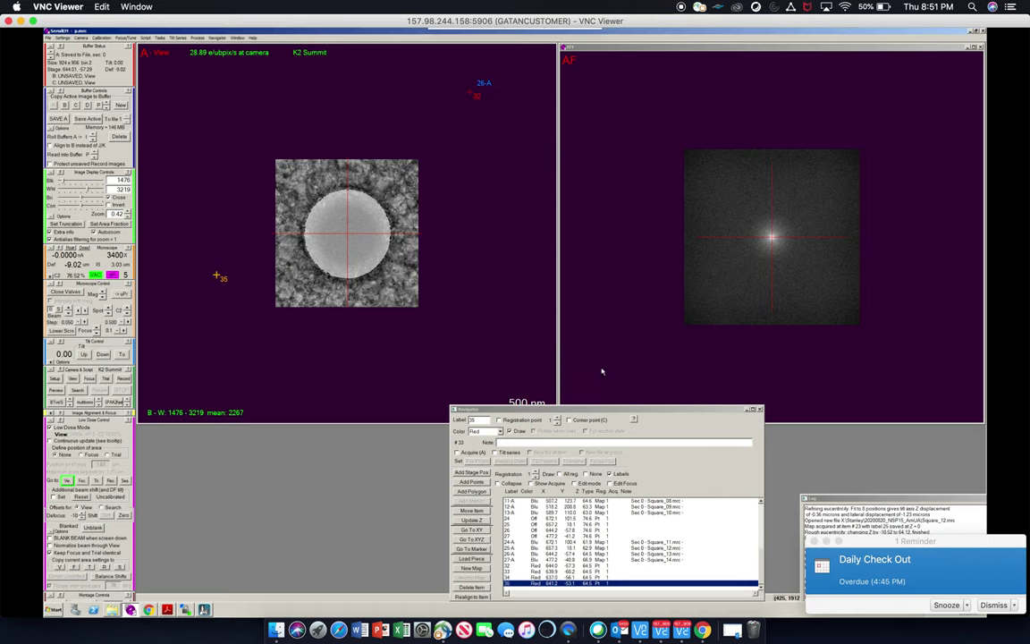